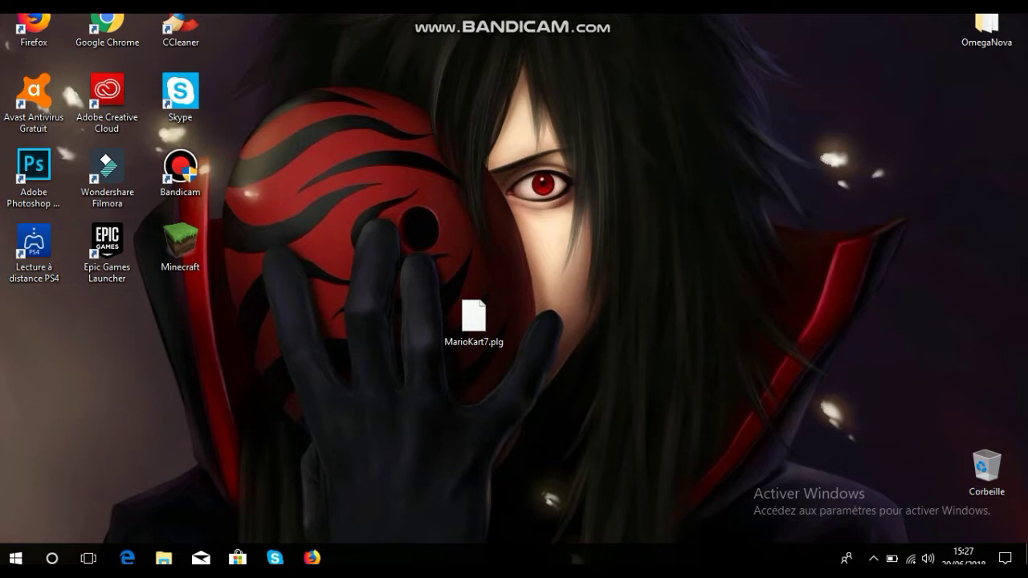
left_click_drag(529, 94, 585, 230)
left_click_drag(549, 162, 707, 217)
Switch to Firefox and locate the latest MarioKart7.plg download link in the Mario Kart 7 Online NTR Plugin thread.
left_click(321, 560)
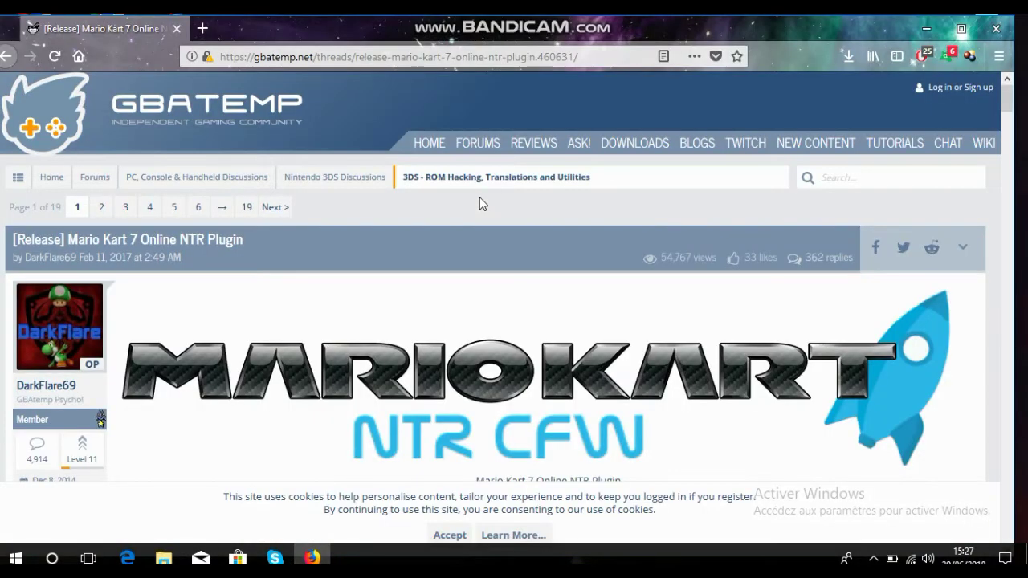
scroll(480, 199, "down", 3)
scroll(480, 197, "up", 3)
scroll(319, 240, "down", 5)
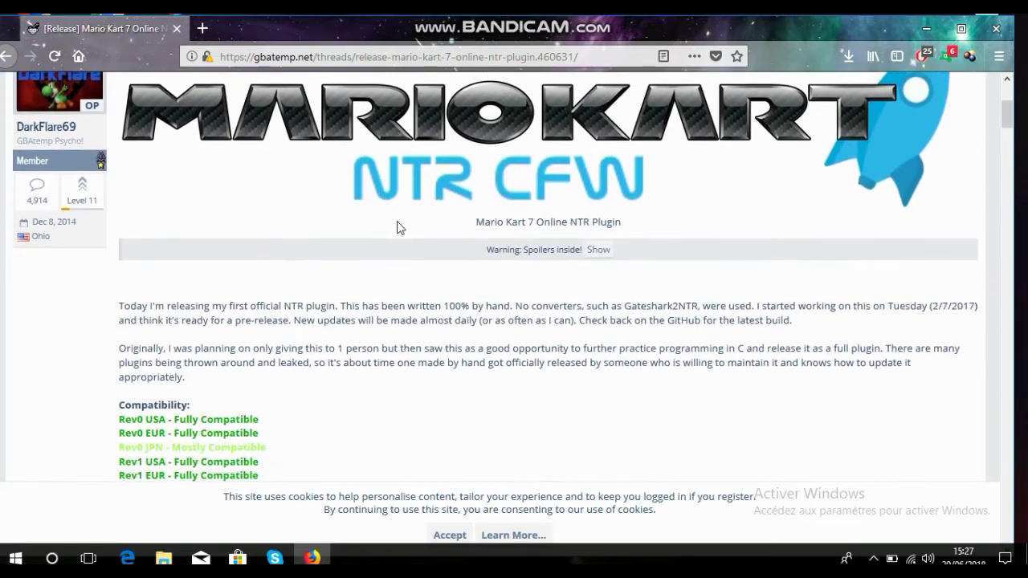
scroll(373, 277, "down", 15)
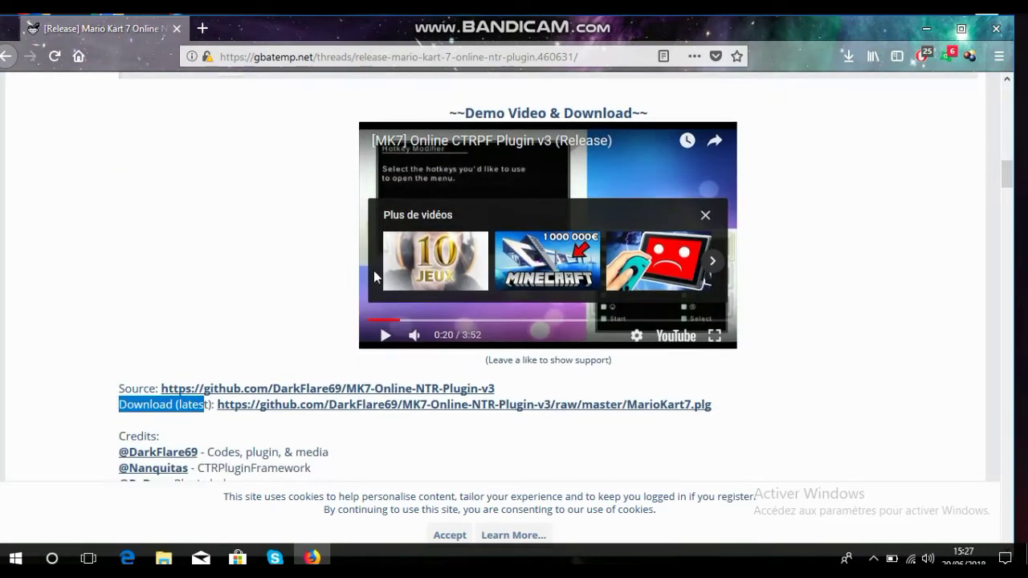
scroll(373, 277, "down", 1)
scroll(375, 276, "up", 1)
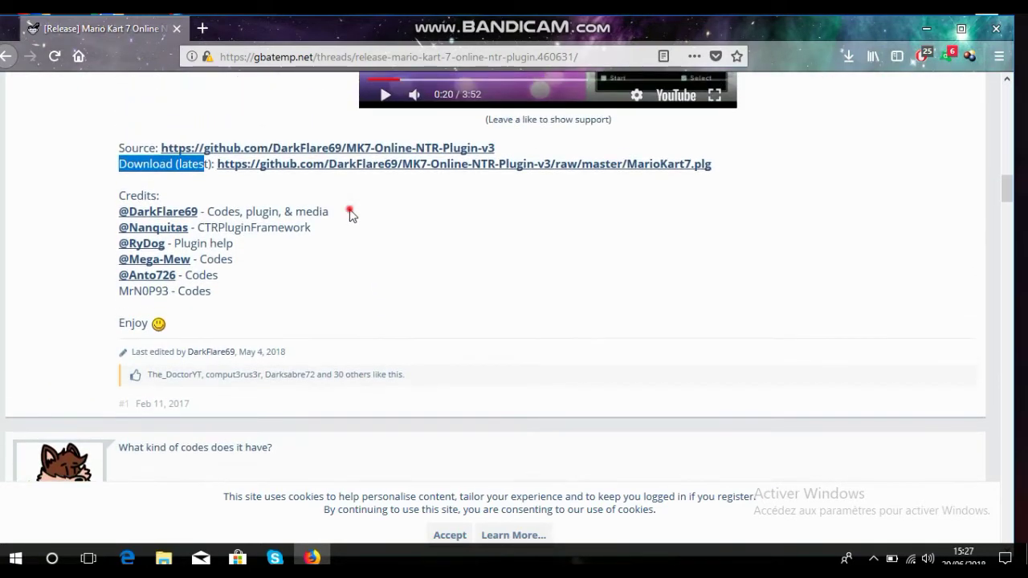
left_click(141, 170)
left_click_drag(122, 166, 207, 166)
left_click(217, 179)
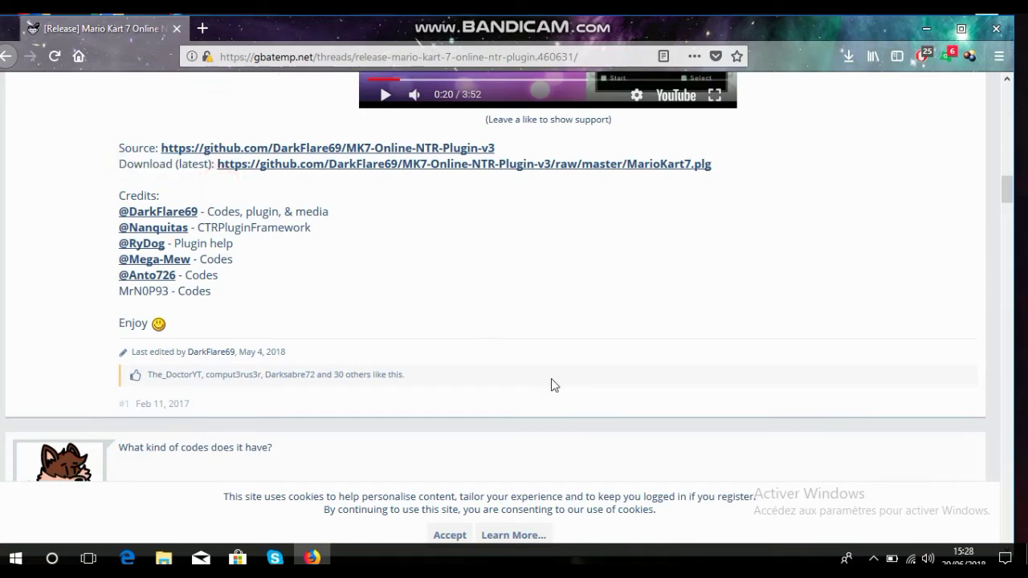
scroll(554, 386, "up", 3)
left_click(434, 337)
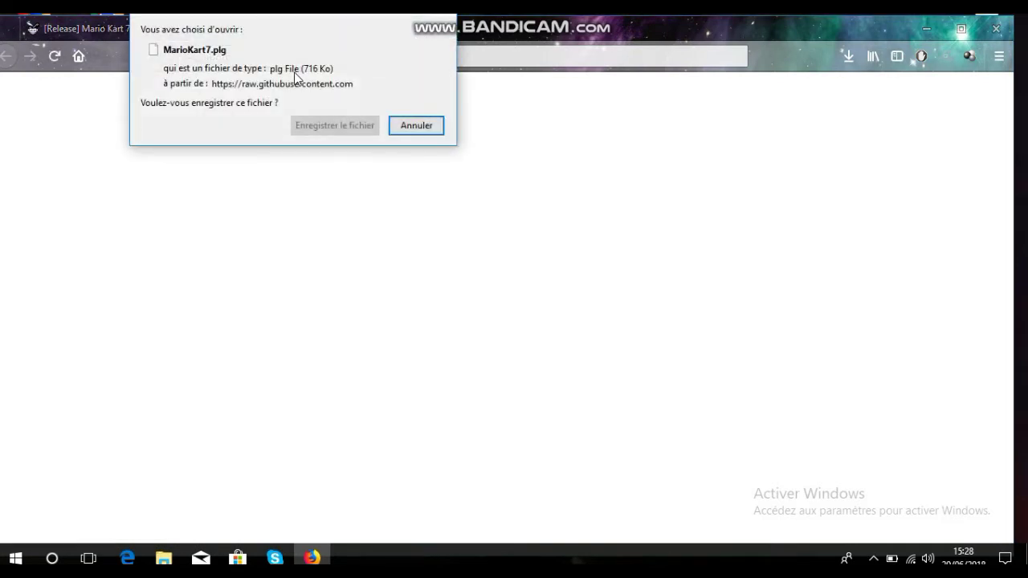
left_click(392, 126)
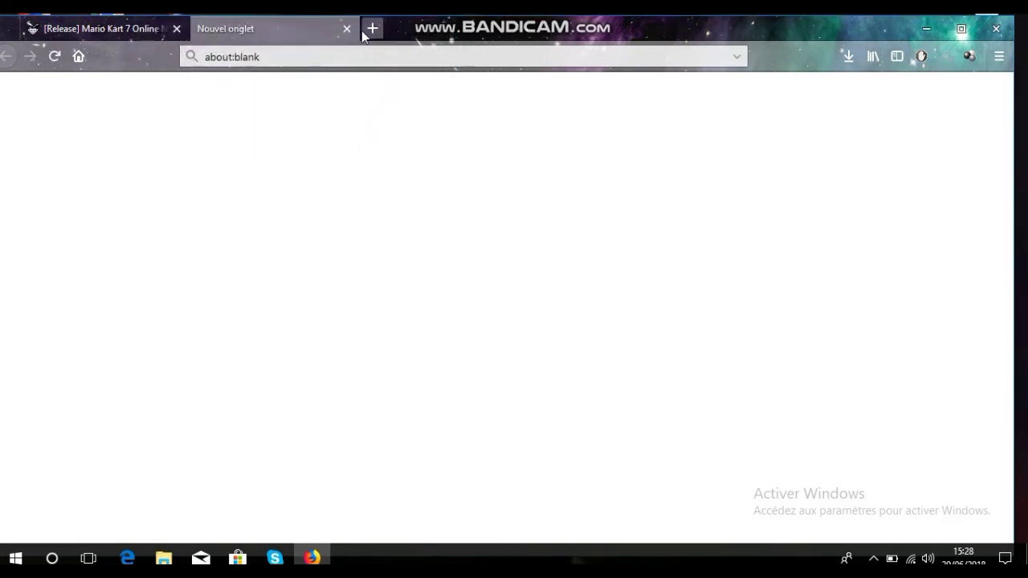
left_click(347, 28)
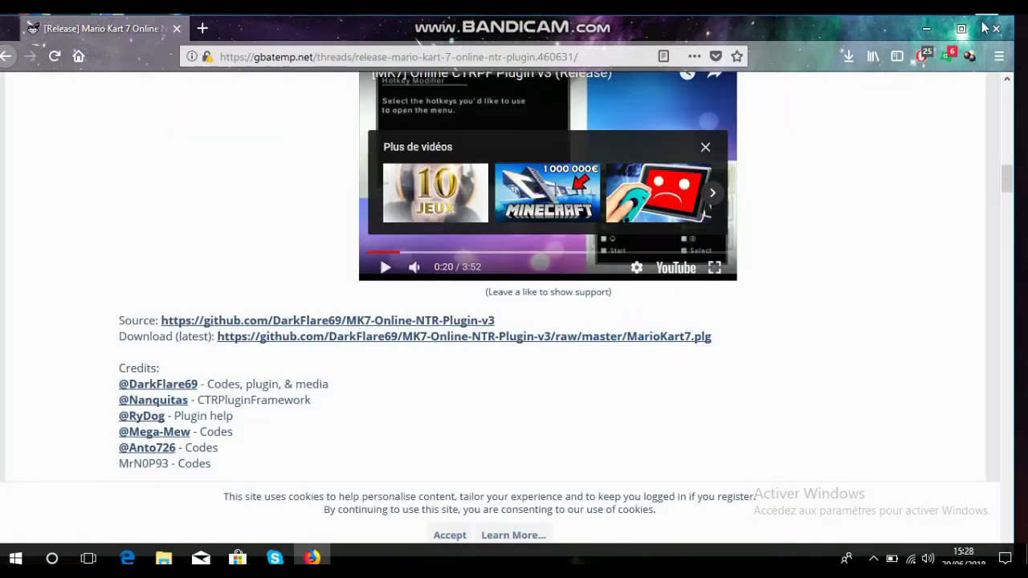
Minimize the browser and move the MarioKart7.plg file slightly higher on the desktop.
left_click(912, 32)
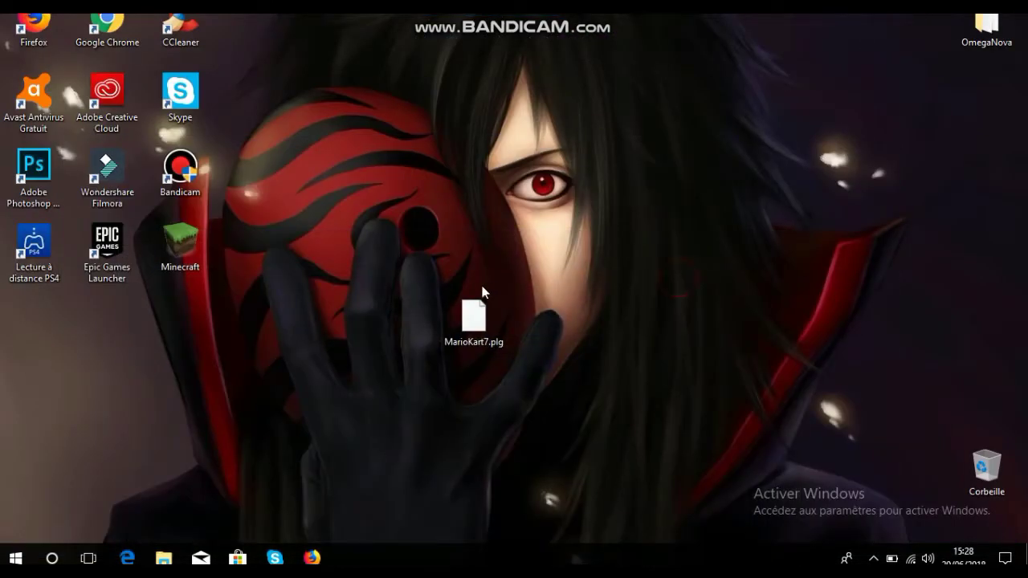
left_click_drag(474, 317, 474, 243)
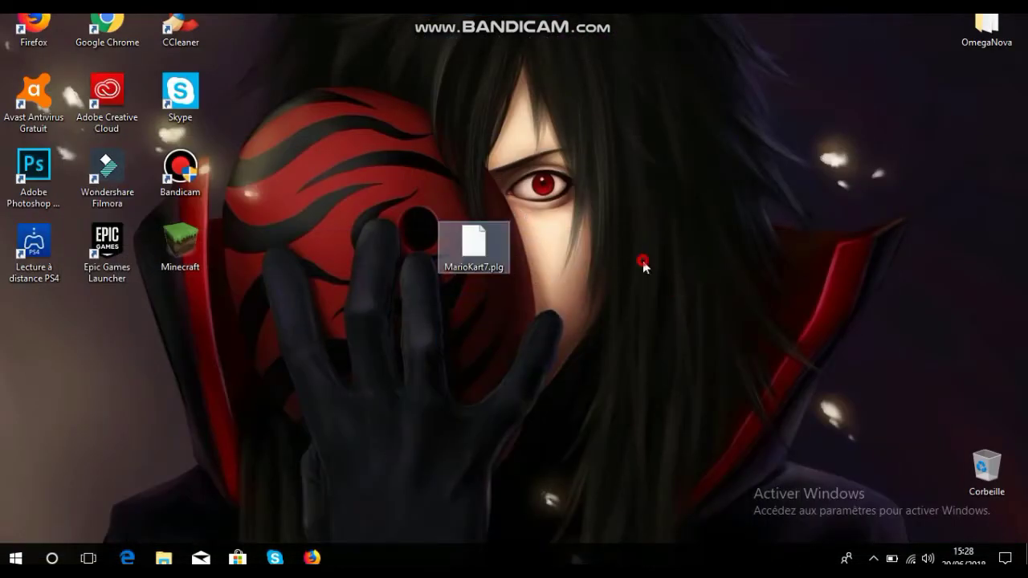
left_click(489, 284)
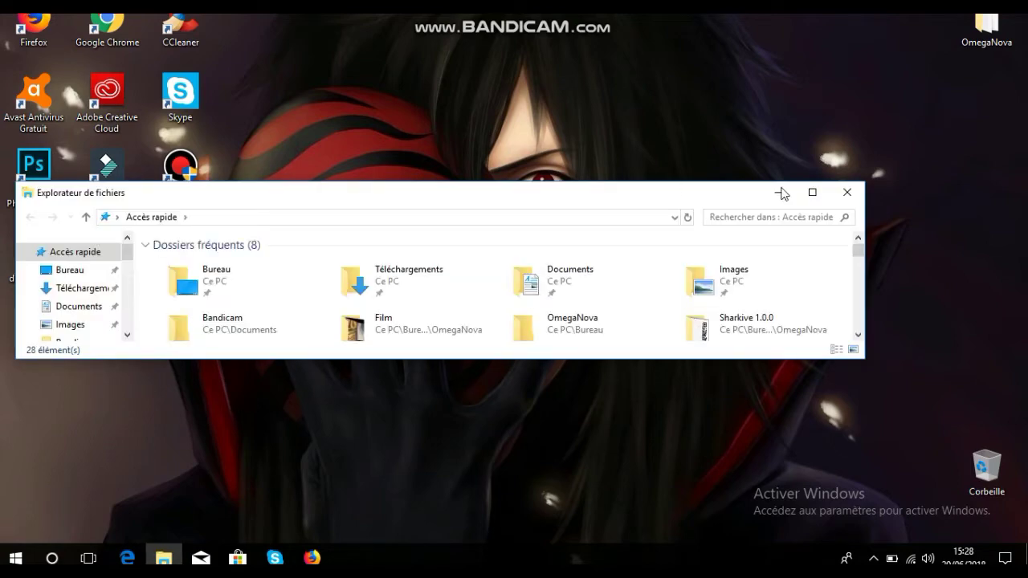
Maximize the File Explorer window and open the plugin folder on the SDHC (E:) card.
left_click(810, 193)
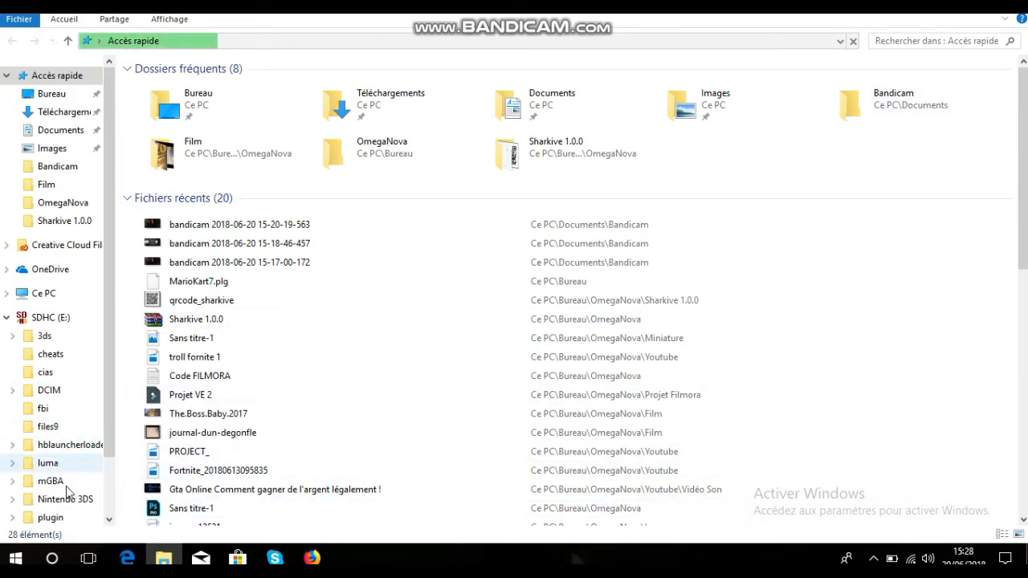
left_click(36, 318)
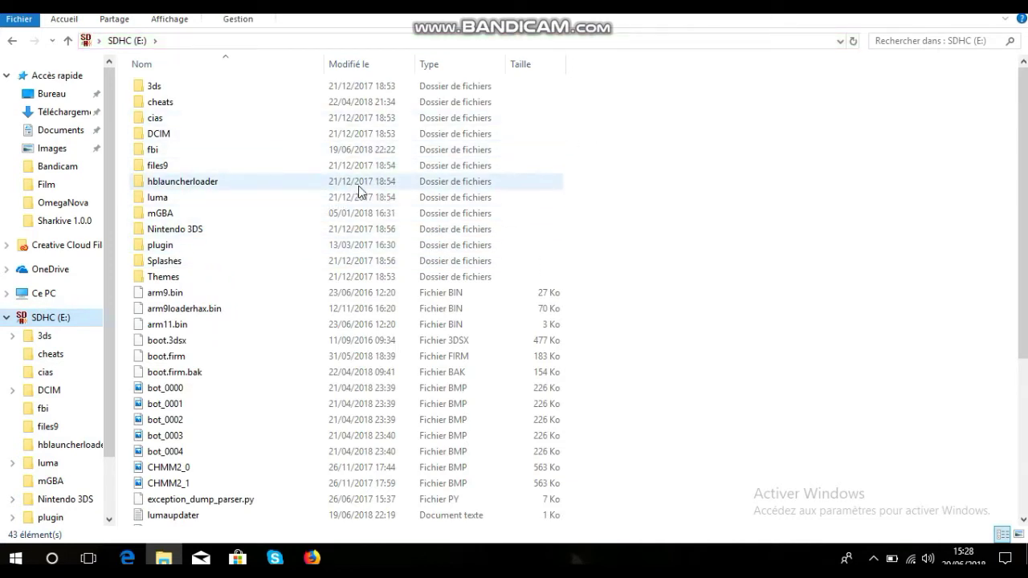
double_click(317, 250)
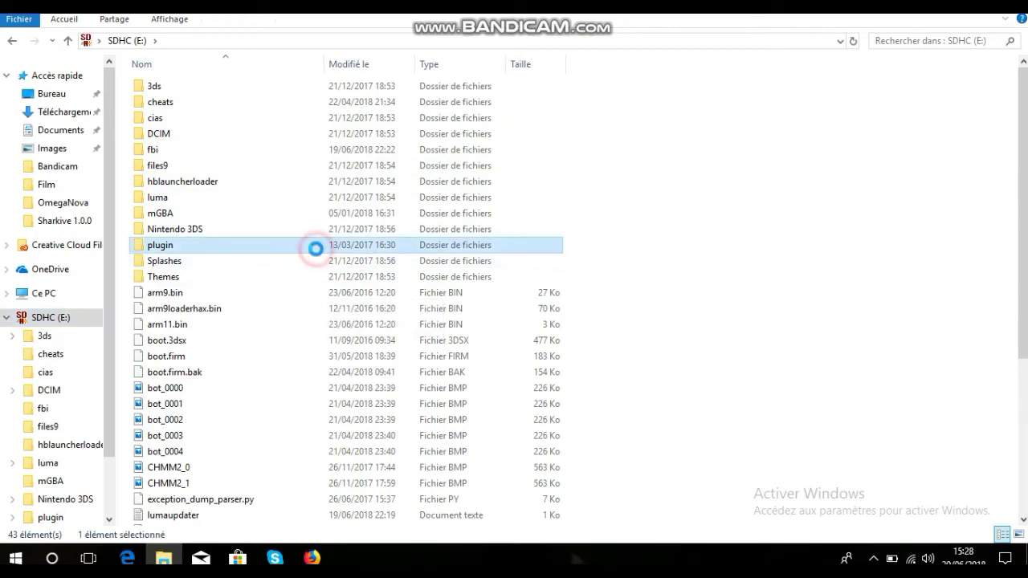
left_click(9, 41)
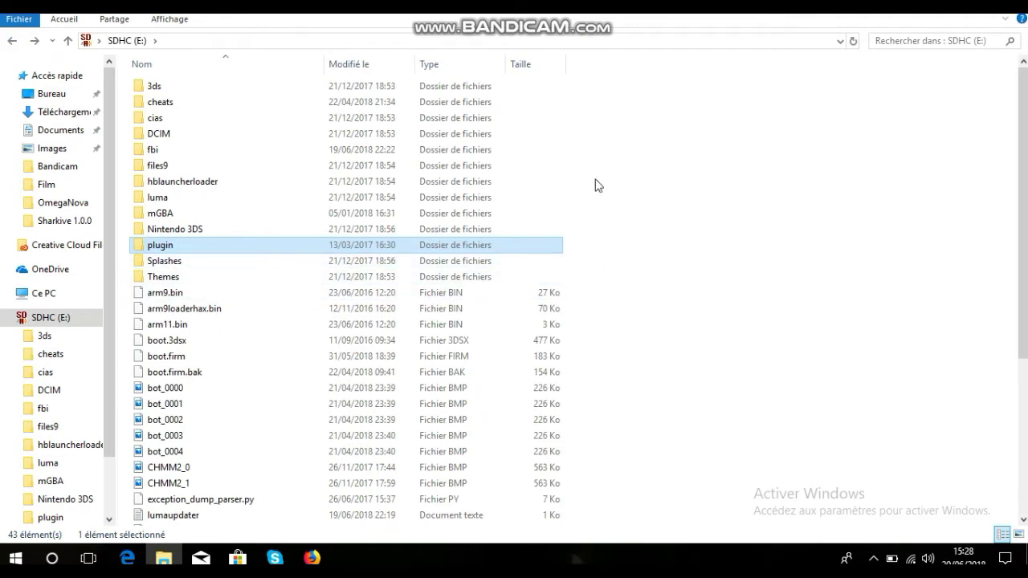
double_click(439, 249)
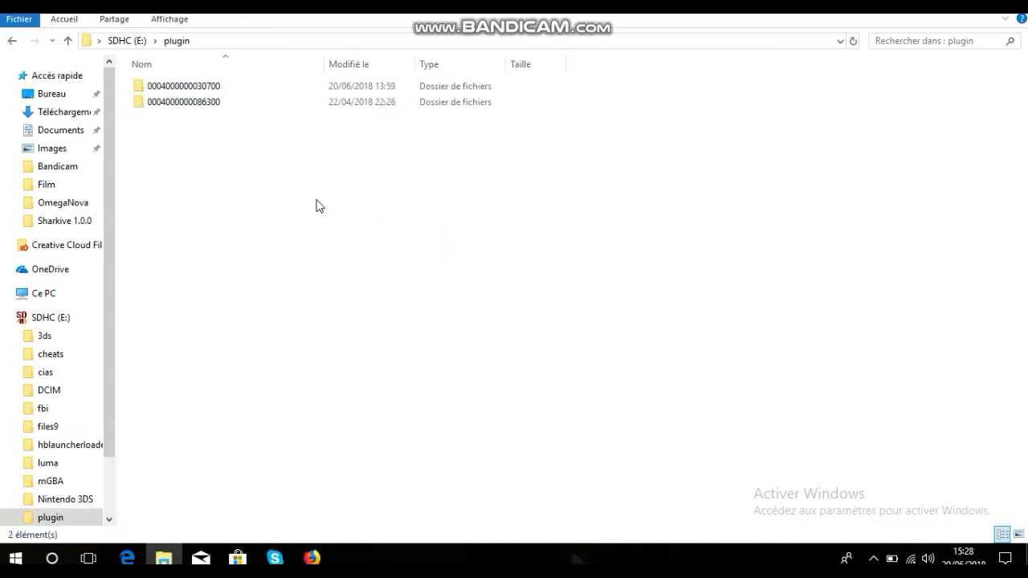
left_click(198, 241)
left_click_drag(434, 232, 408, 103)
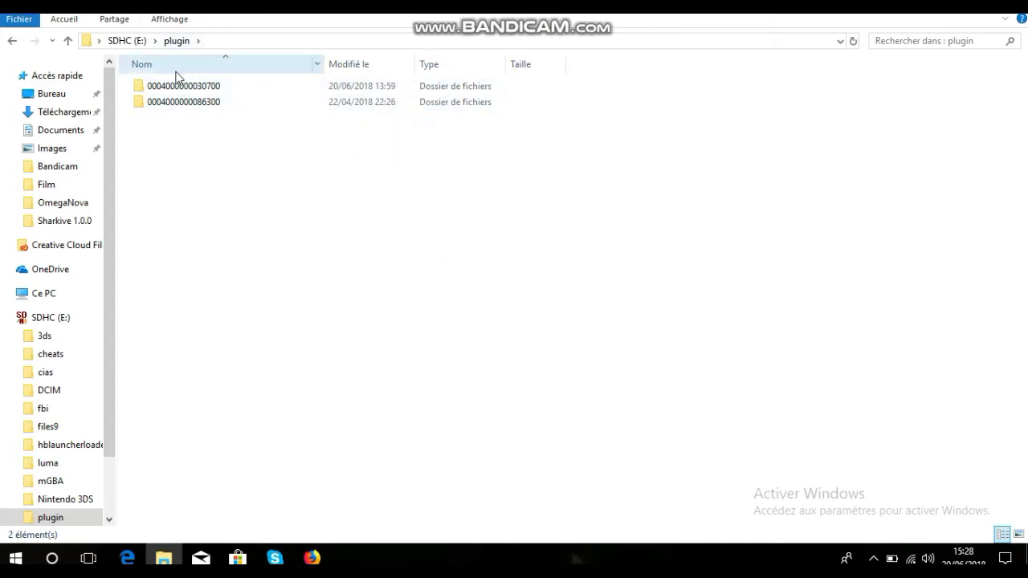
left_click_drag(277, 178, 235, 81)
left_click(161, 183)
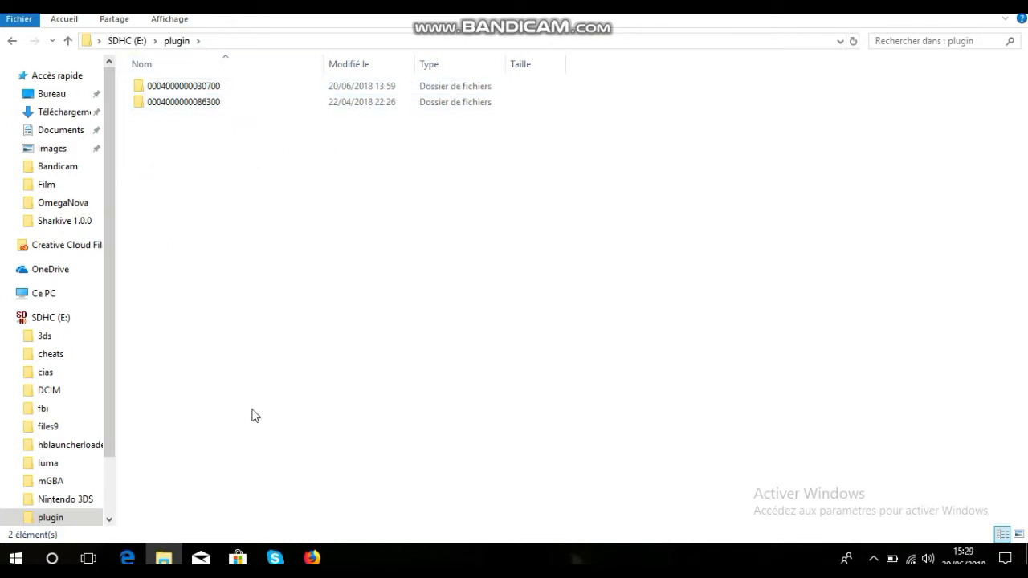
left_click(262, 273)
left_click(612, 327)
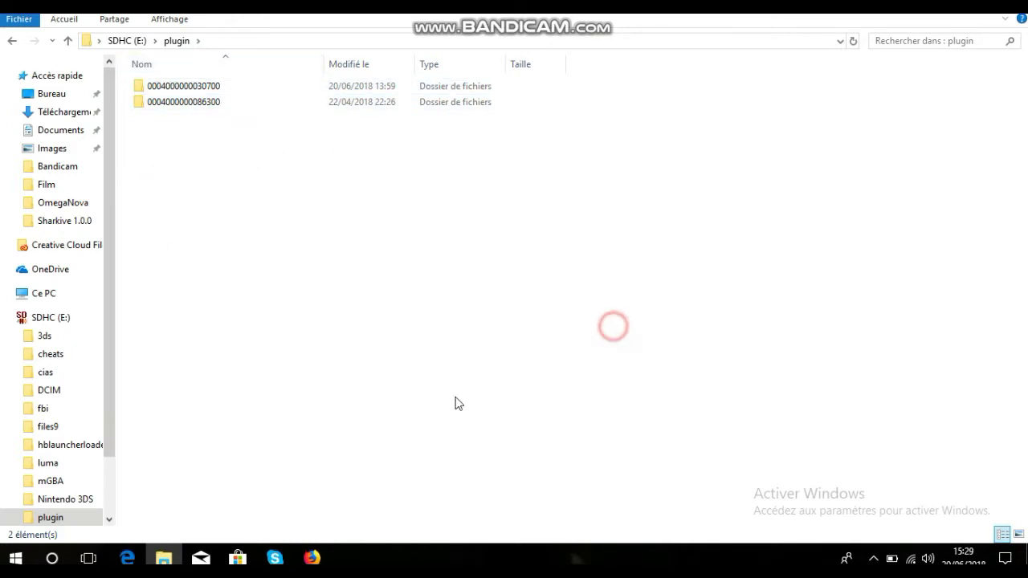
Create a new folder with the default name inside the plugin folder on the SD card.
left_click(318, 231)
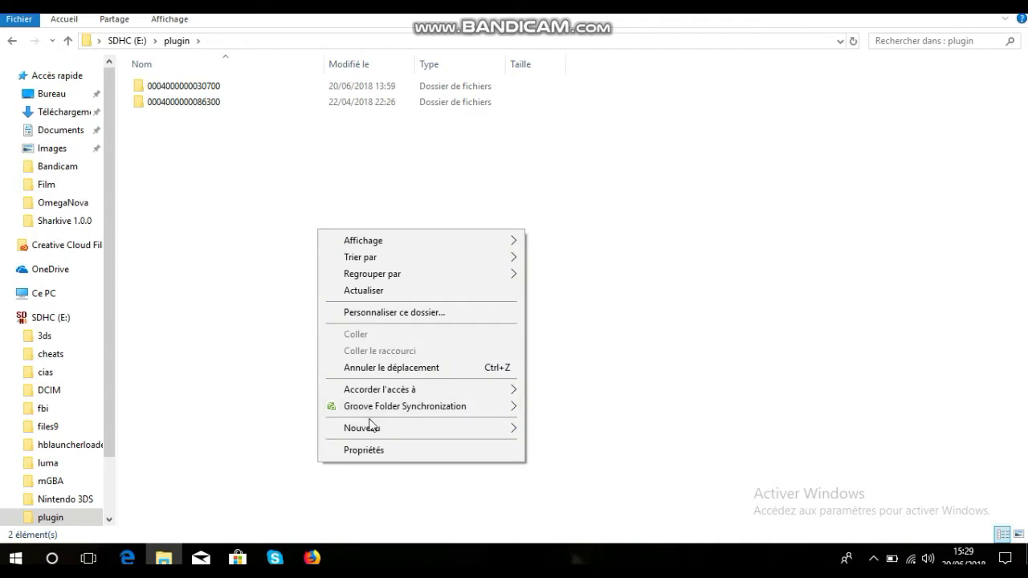
mouse_move(372, 432)
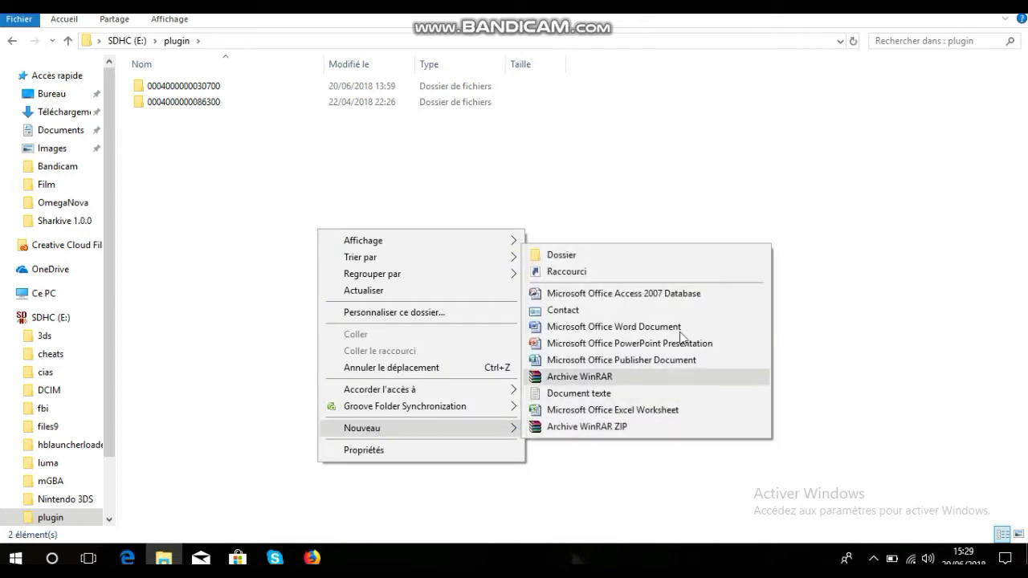
left_click(617, 256)
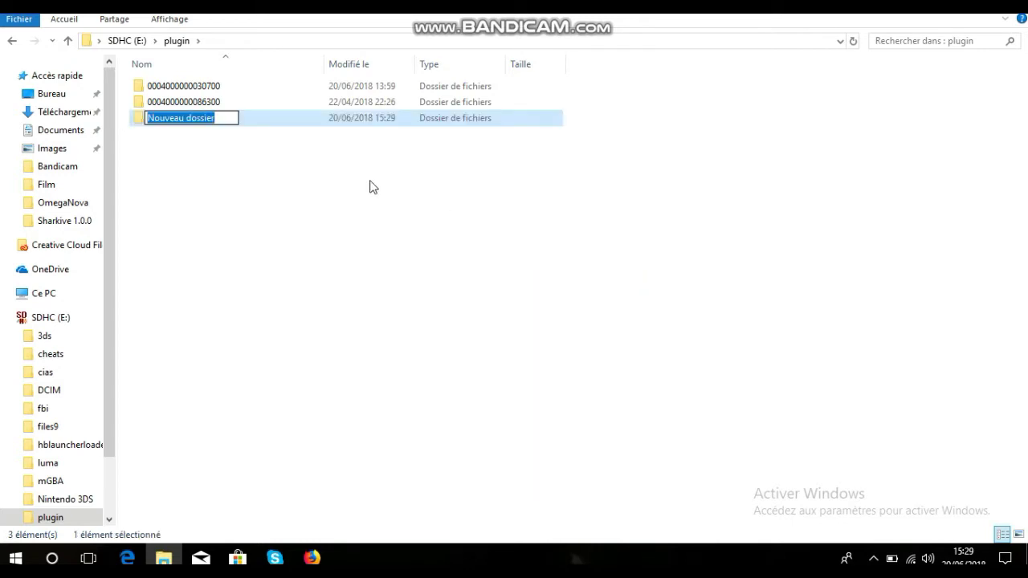
key("Return")
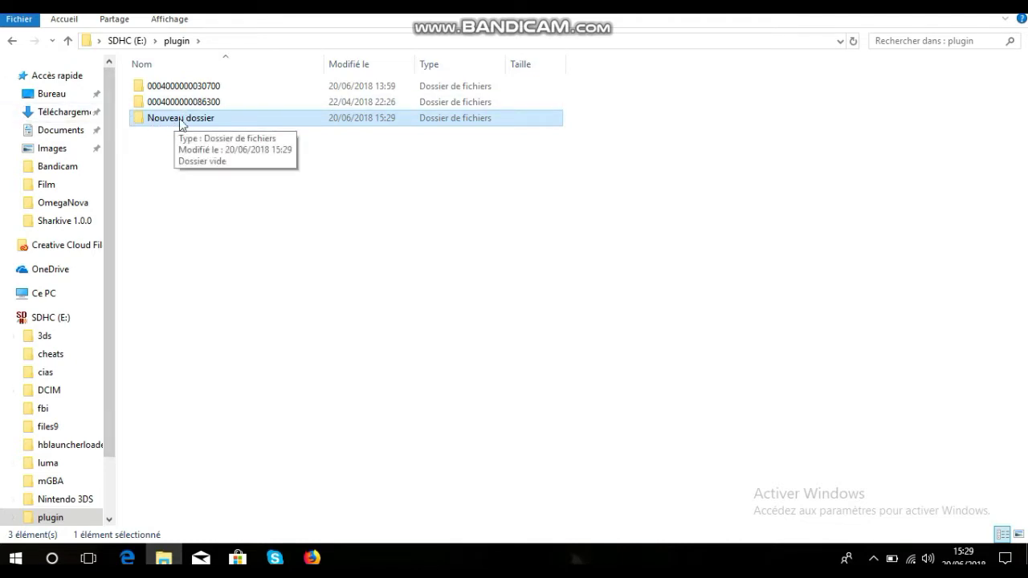
left_click(346, 316)
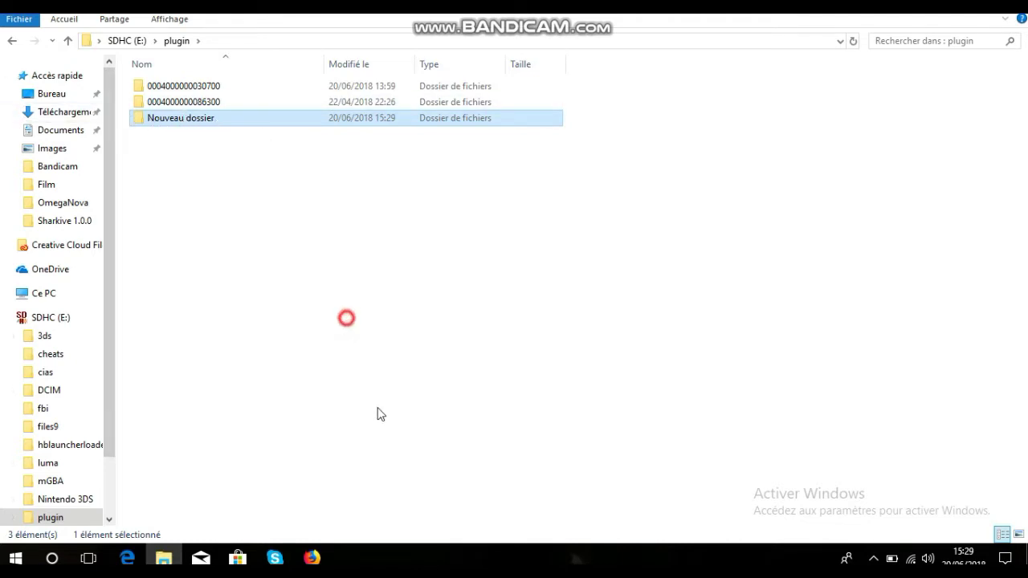
Switch to Firefox and examine the plugin folder codes for the USA, EUR and JPN regions in the thread's usage instructions.
left_click(312, 558)
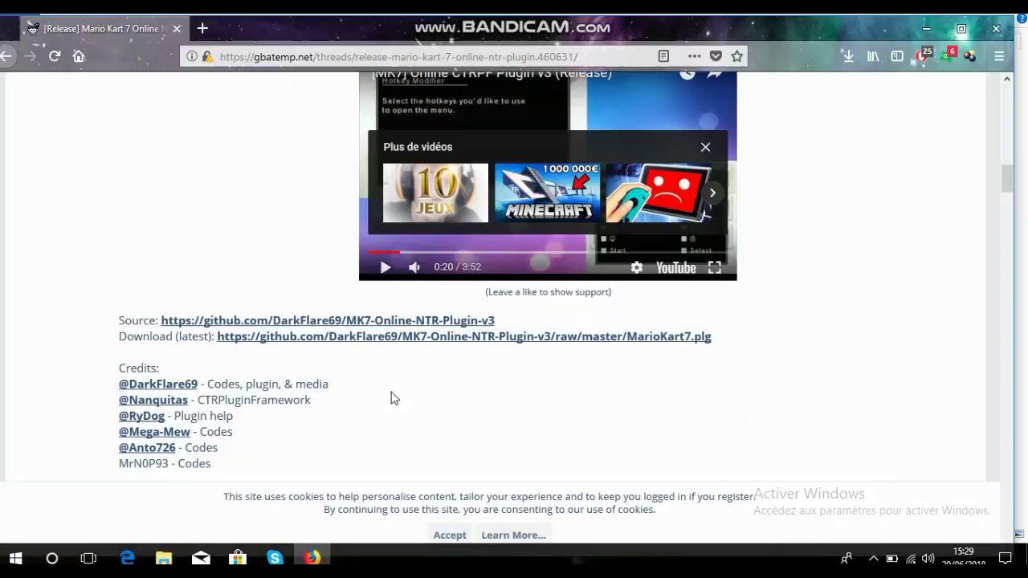
scroll(284, 448, "up", 5)
scroll(284, 447, "up", 5)
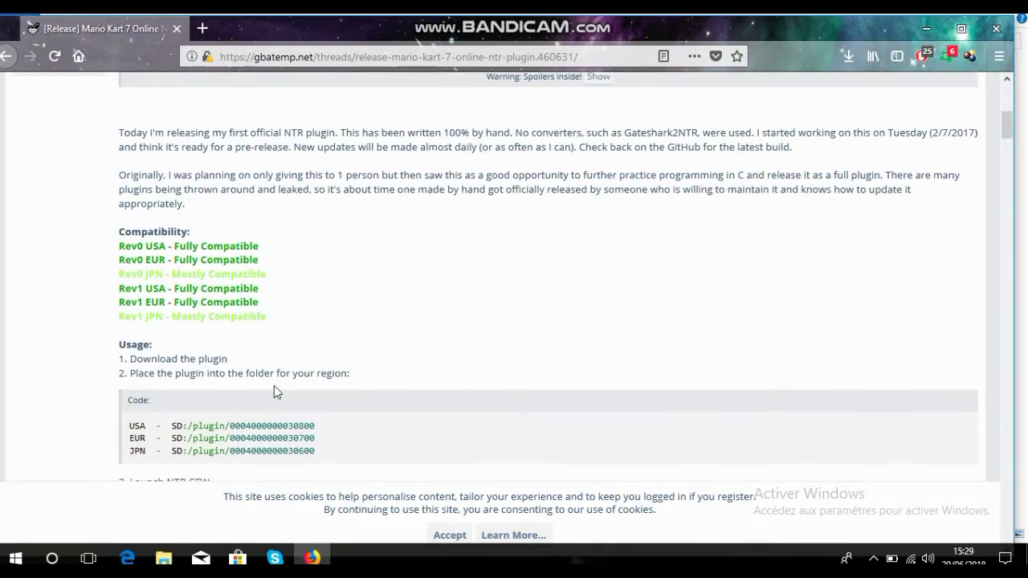
scroll(273, 385, "down", 2)
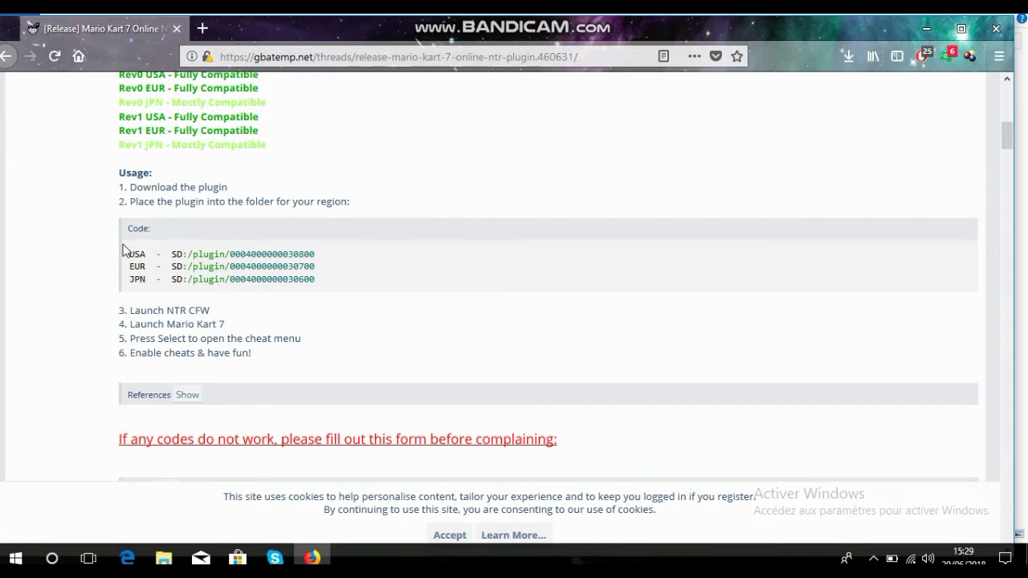
left_click_drag(126, 257, 148, 255)
left_click_drag(231, 254, 323, 255)
left_click(329, 253)
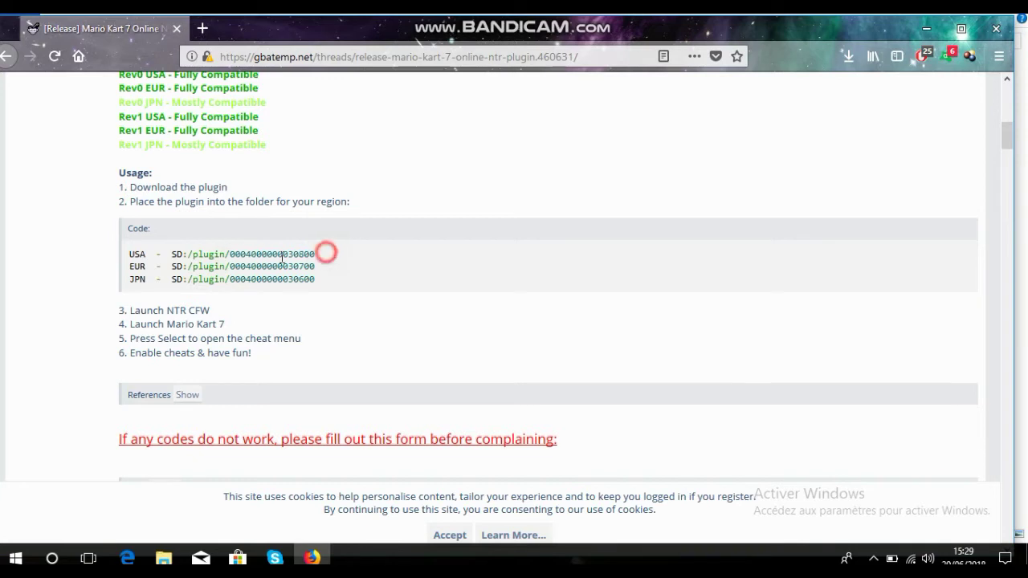
double_click(134, 266)
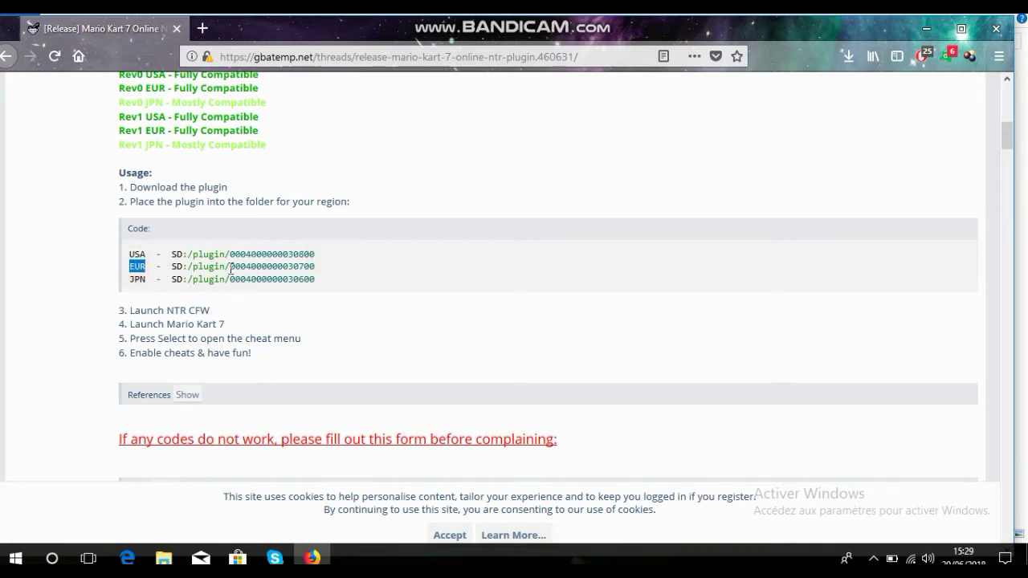
left_click_drag(230, 269, 329, 274)
left_click(329, 272)
double_click(138, 279)
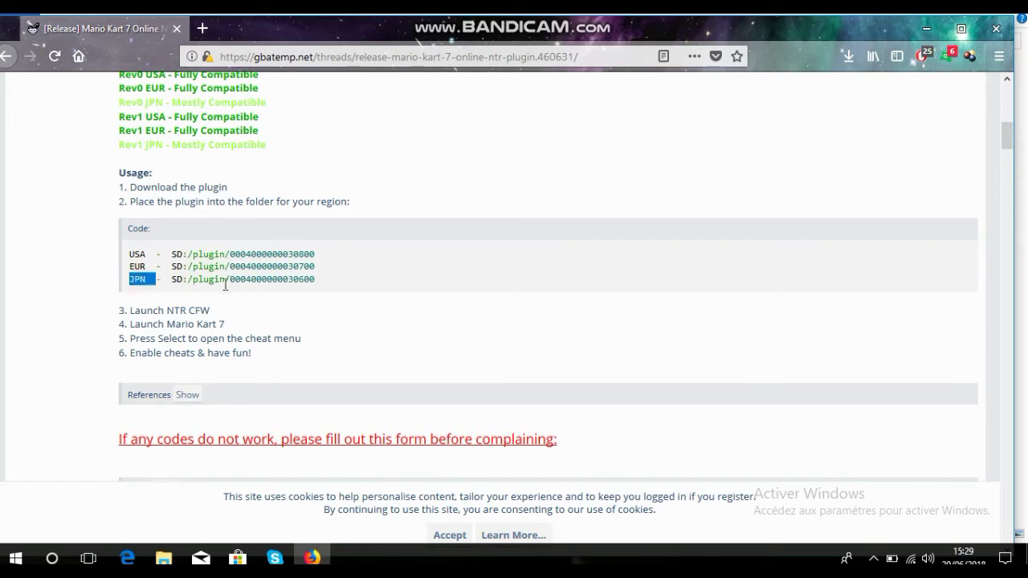
left_click_drag(230, 279, 410, 290)
left_click(406, 285)
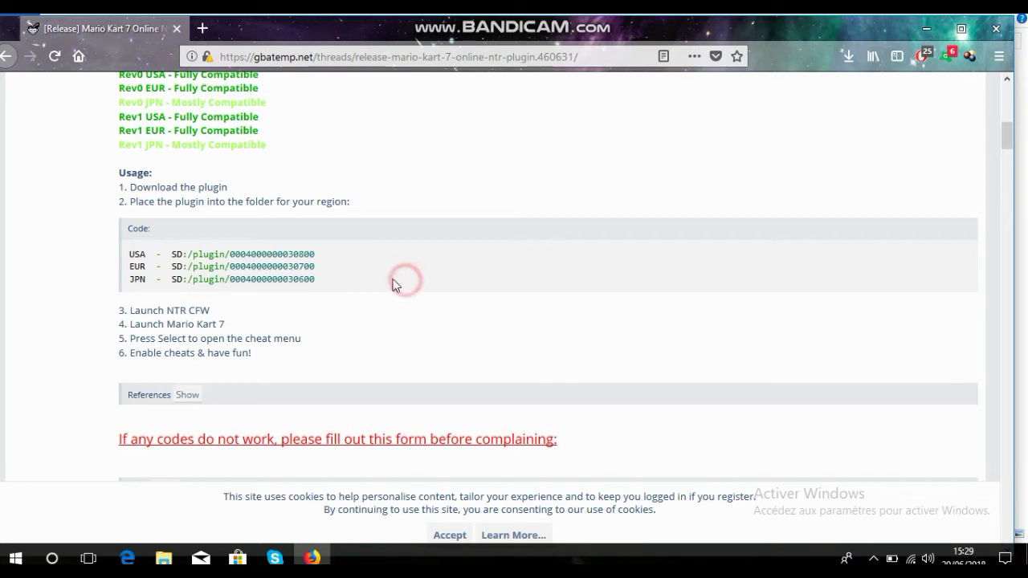
left_click_drag(232, 267, 318, 269)
right_click(291, 273)
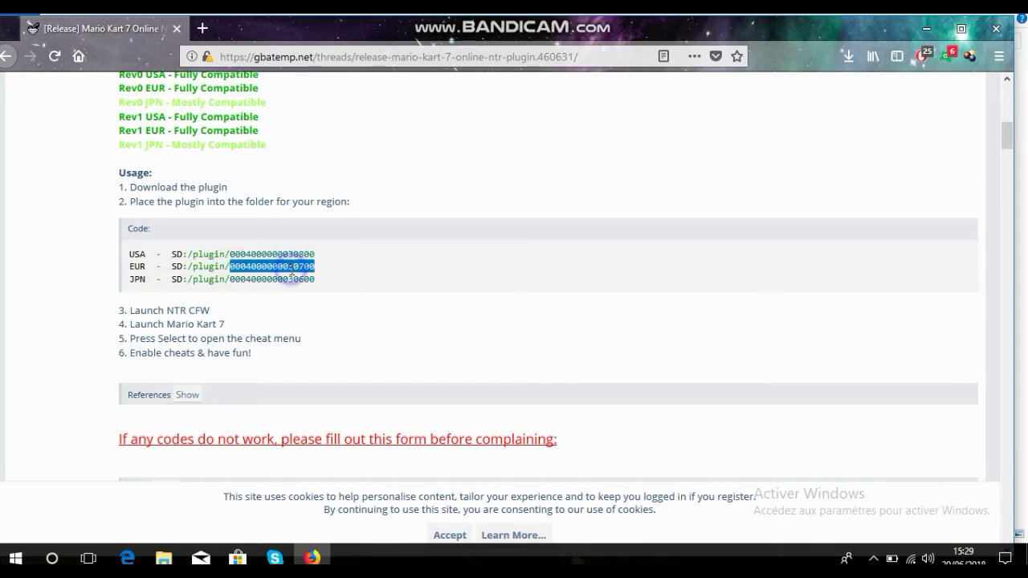
left_click(298, 280)
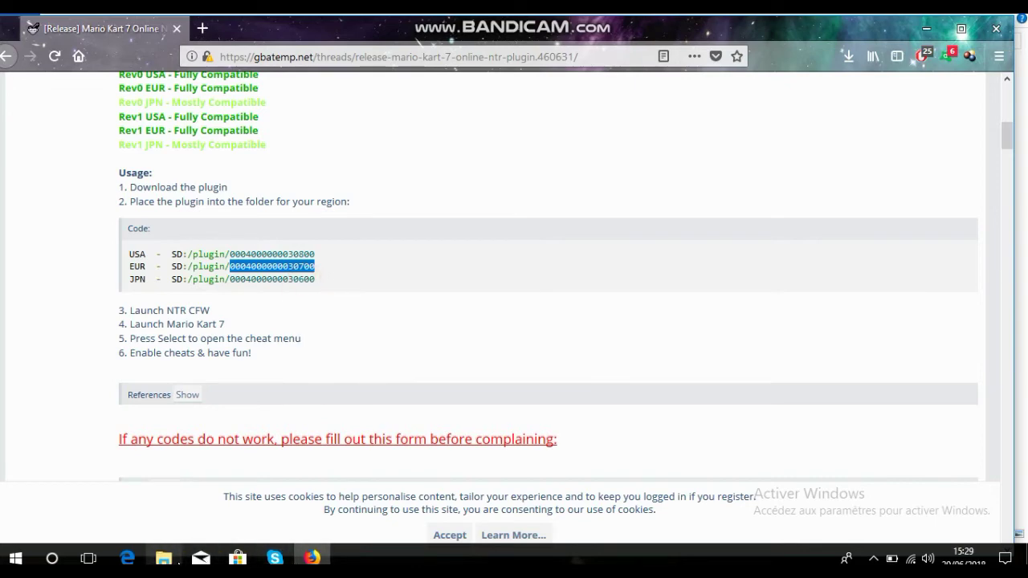
left_click(164, 557)
left_click(175, 120)
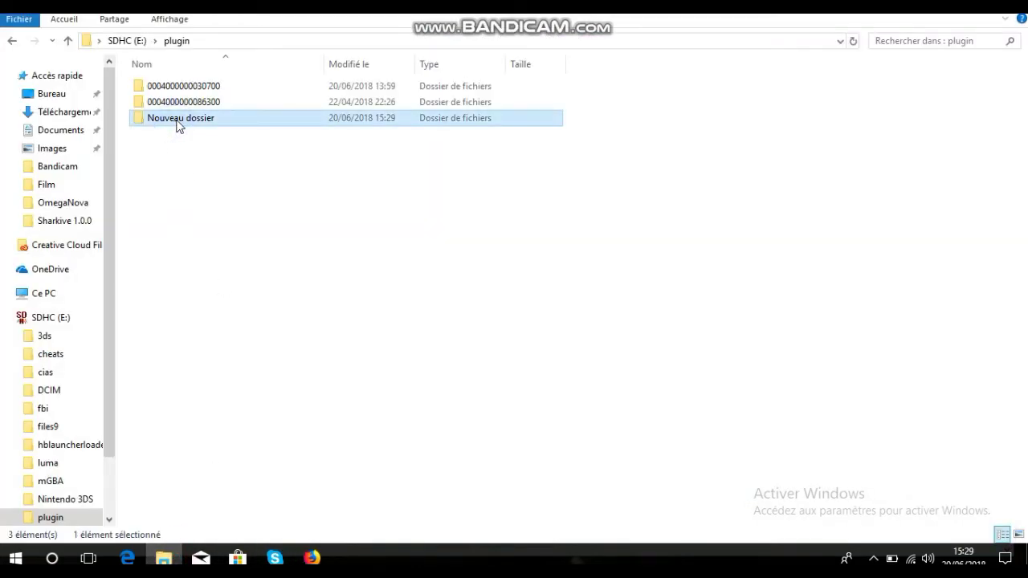
right_click(175, 120)
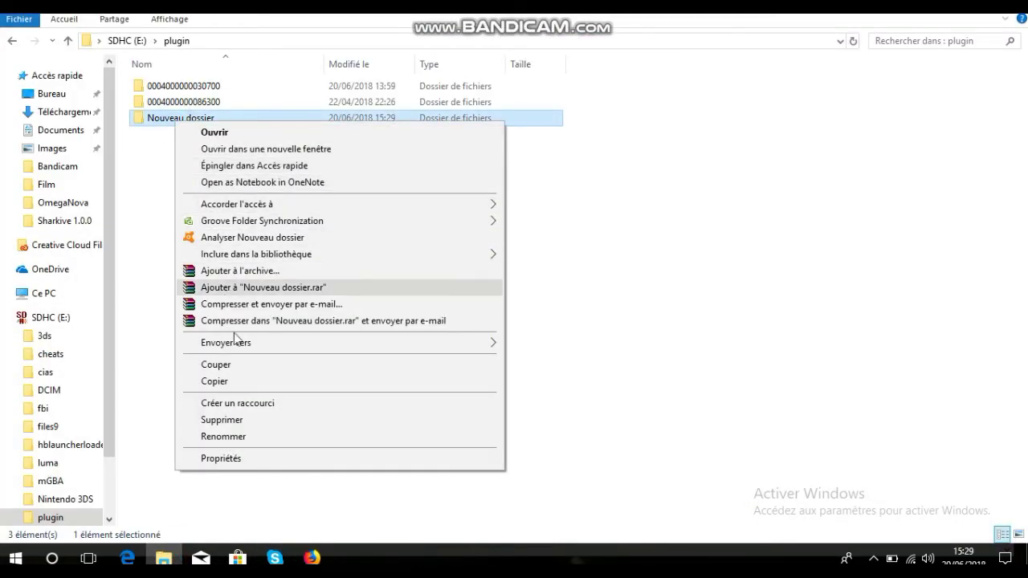
left_click(225, 436)
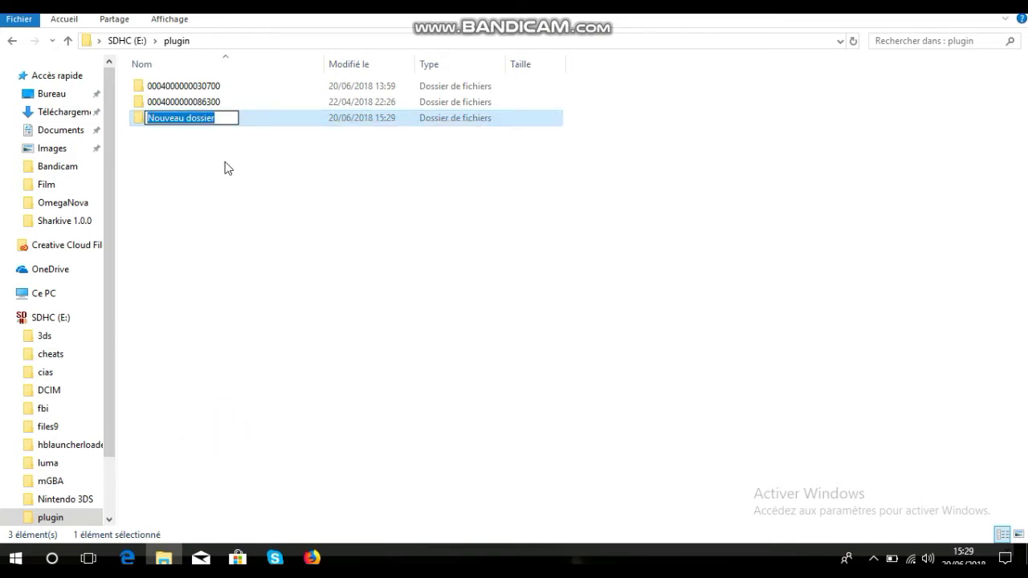
key("BackSpace")
left_click(160, 119)
right_click(160, 118)
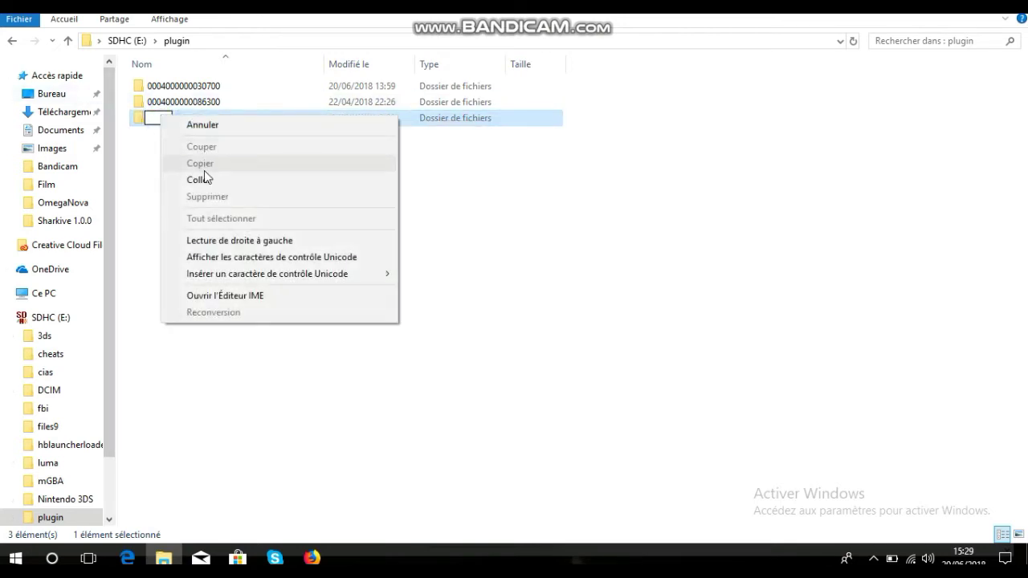
left_click(201, 175)
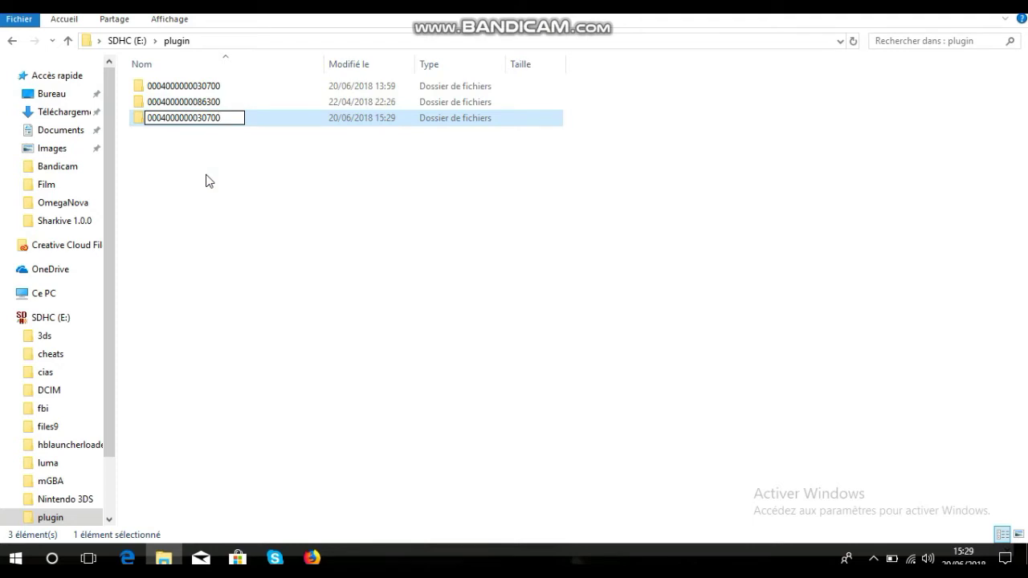
left_click(208, 180)
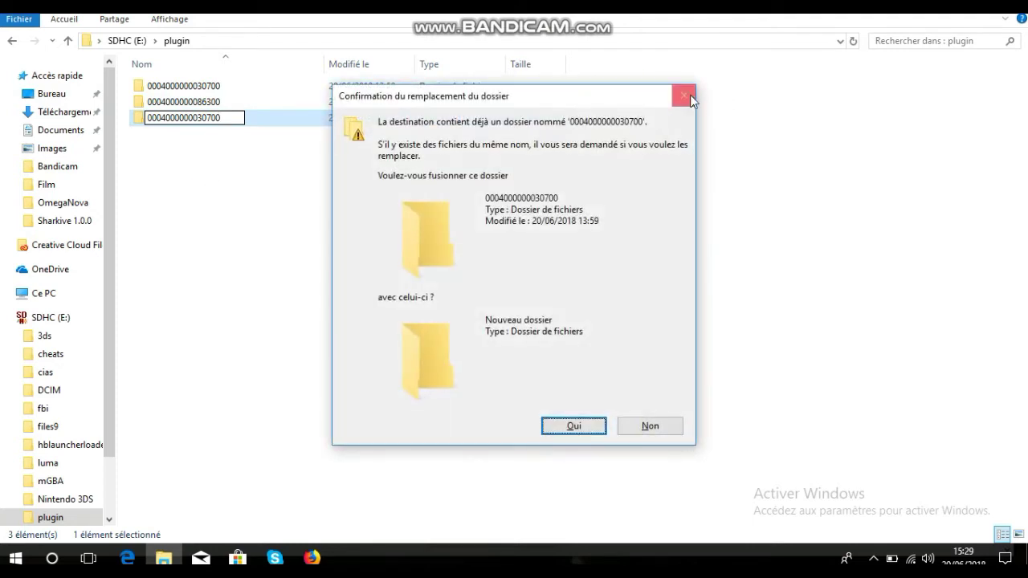
left_click(684, 96)
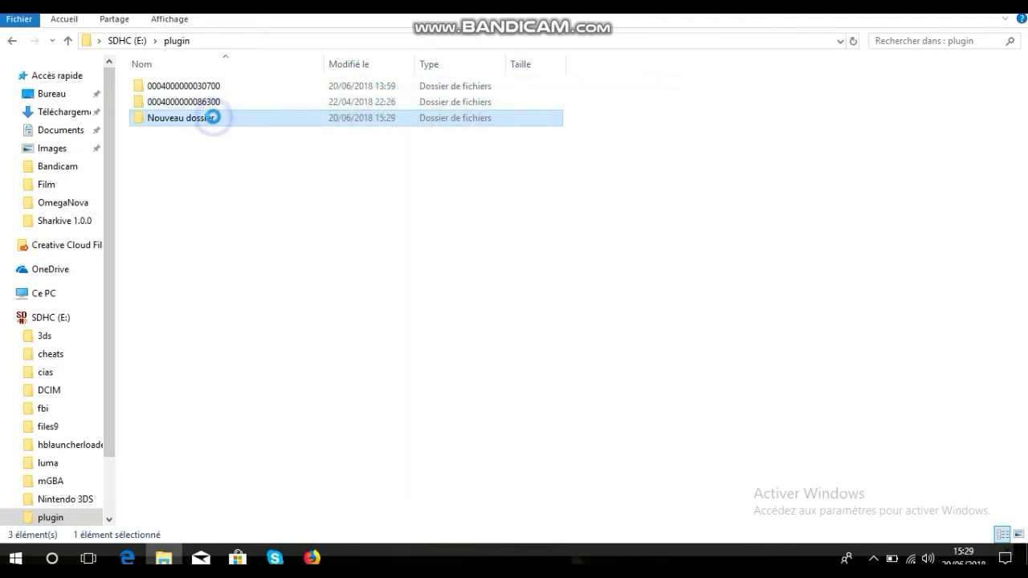
Permanently delete the new folder Nouveau dossier from the plugin folder on the SD card.
right_click(213, 117)
left_click(306, 415)
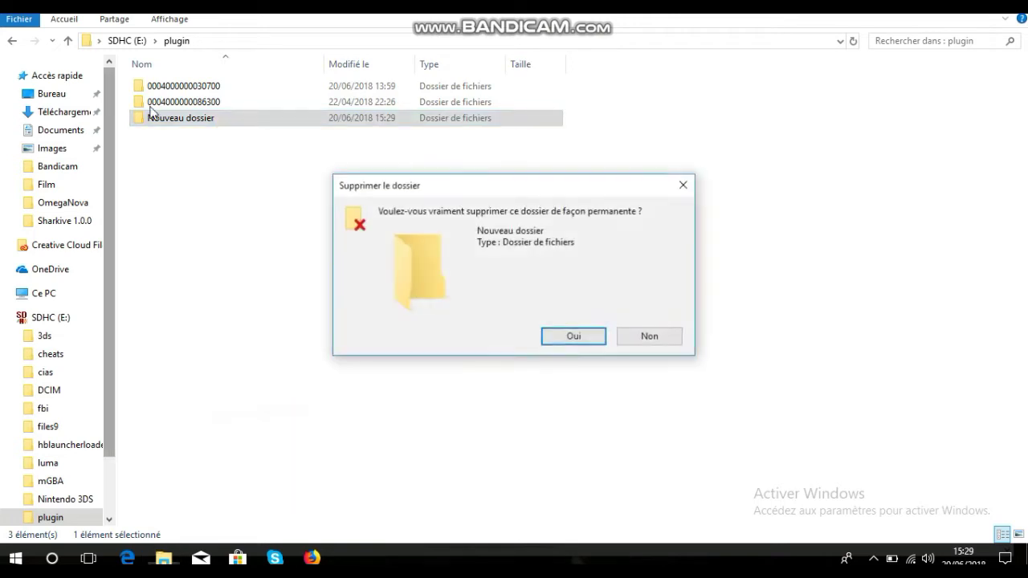
left_click(574, 336)
Show the desktop to locate and select the MarioKart7.plg file, and return to the SD card's plugin folder.
left_click(254, 88)
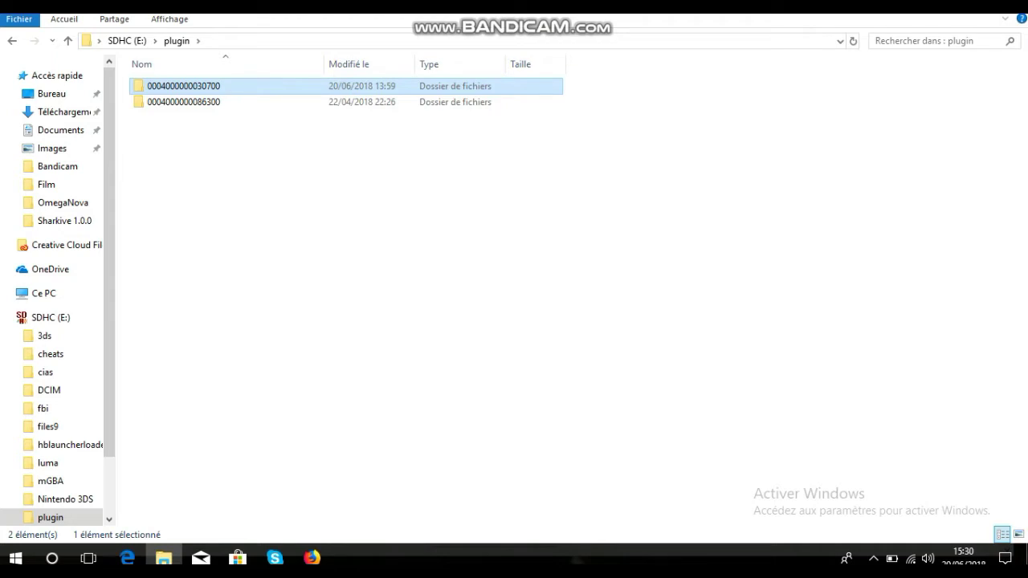
left_click(1026, 562)
mouse_move(502, 257)
left_mouse_down()
mouse_move(500, 232)
mouse_move(486, 255)
left_mouse_up()
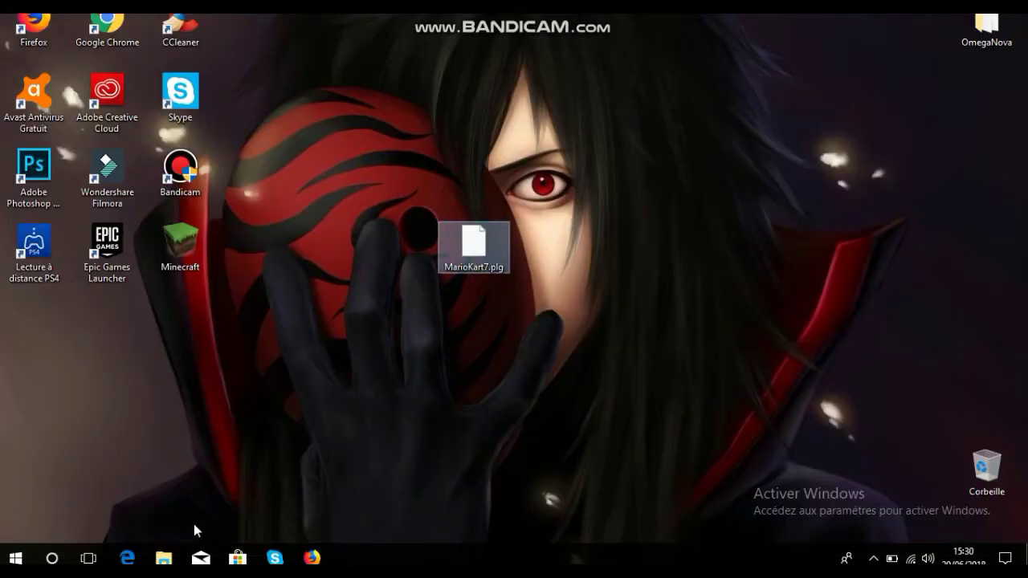
left_click(163, 558)
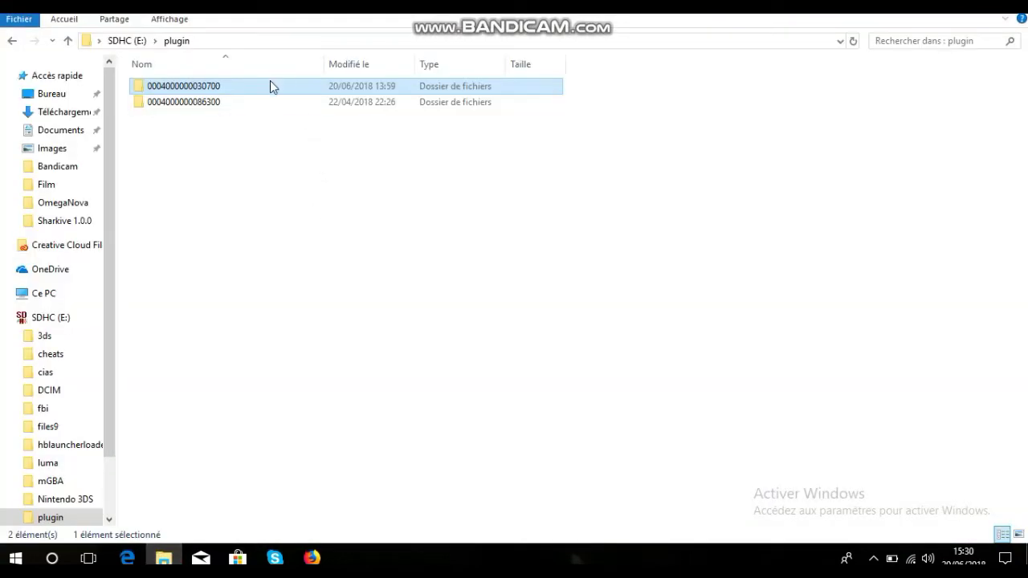
double_click(270, 86)
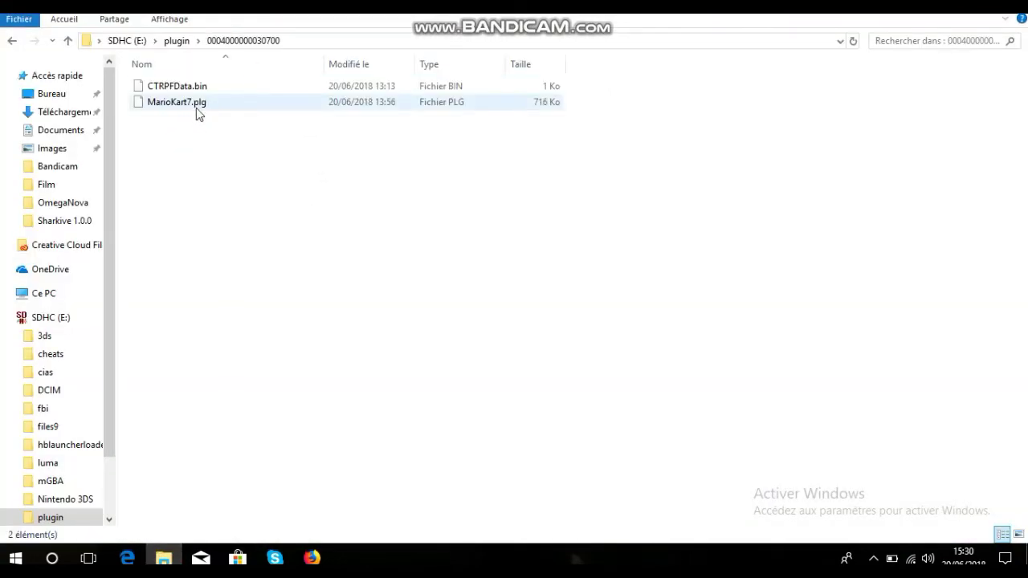
left_click(196, 105)
left_click(196, 85)
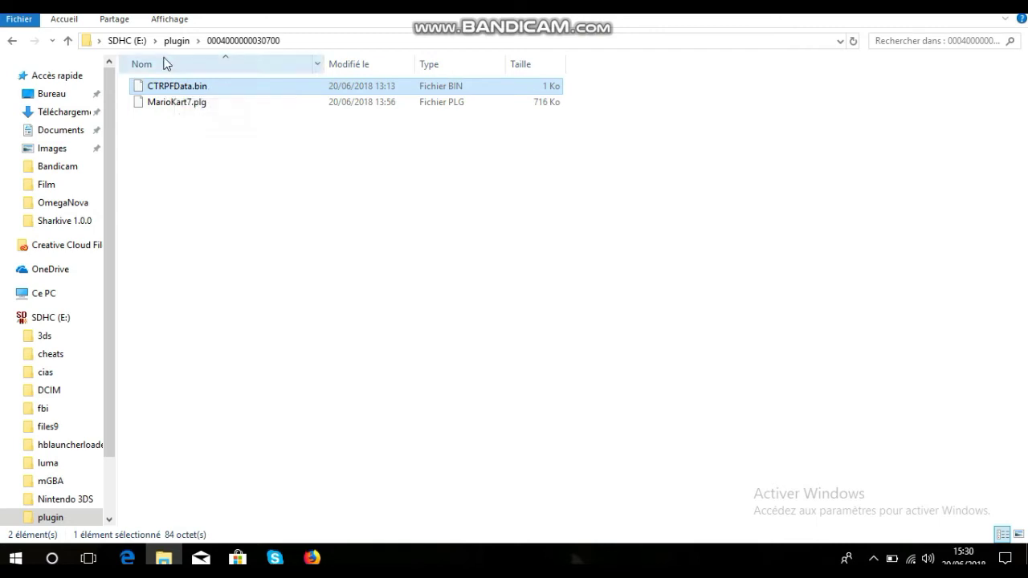
left_click(268, 184)
left_click(235, 161)
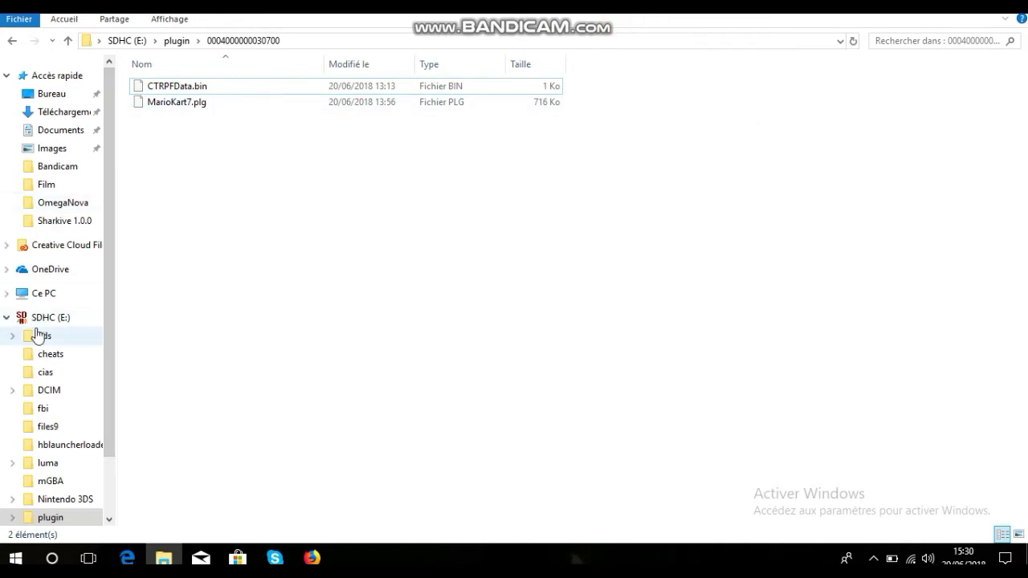
Go to Ce PC and eject the SDHC (E:) card.
scroll(38, 321, "down", 1)
left_click(40, 263)
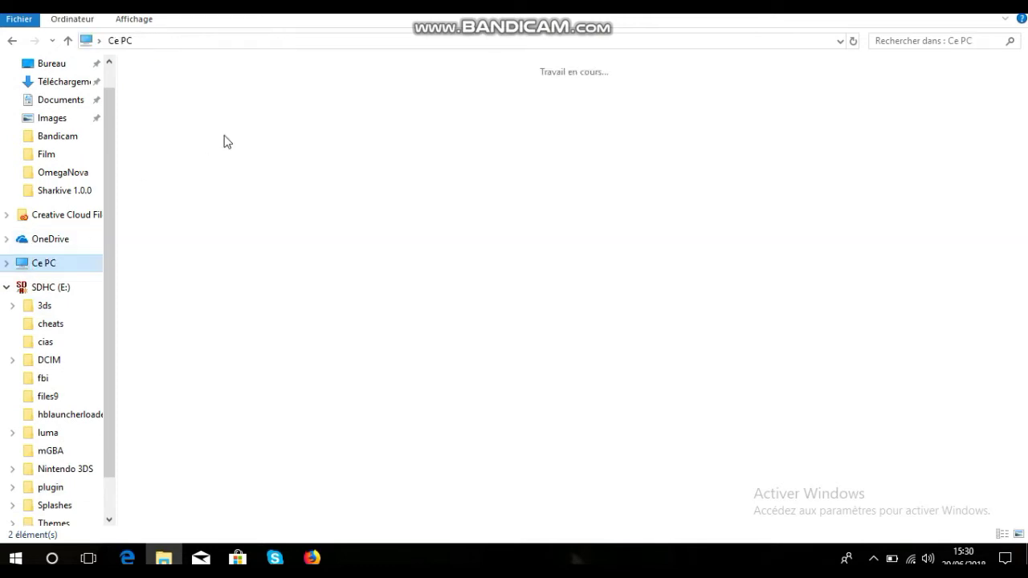
left_click(585, 207)
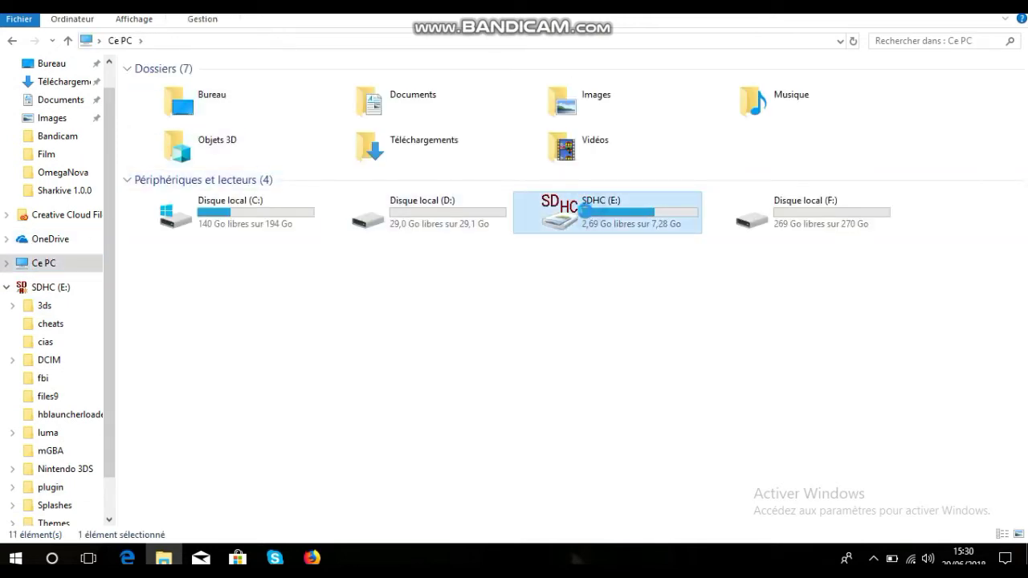
right_click(584, 210)
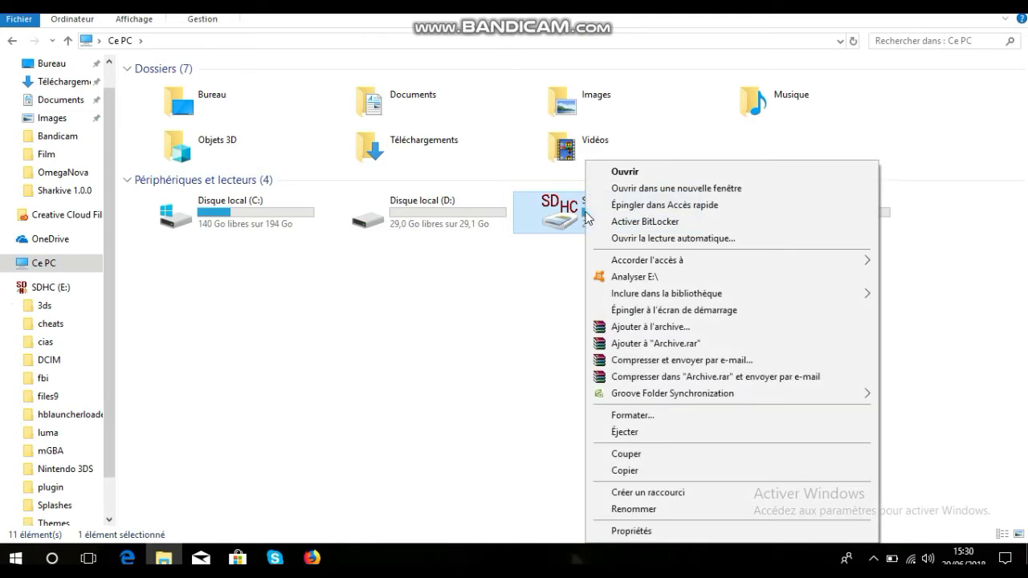
left_click(663, 431)
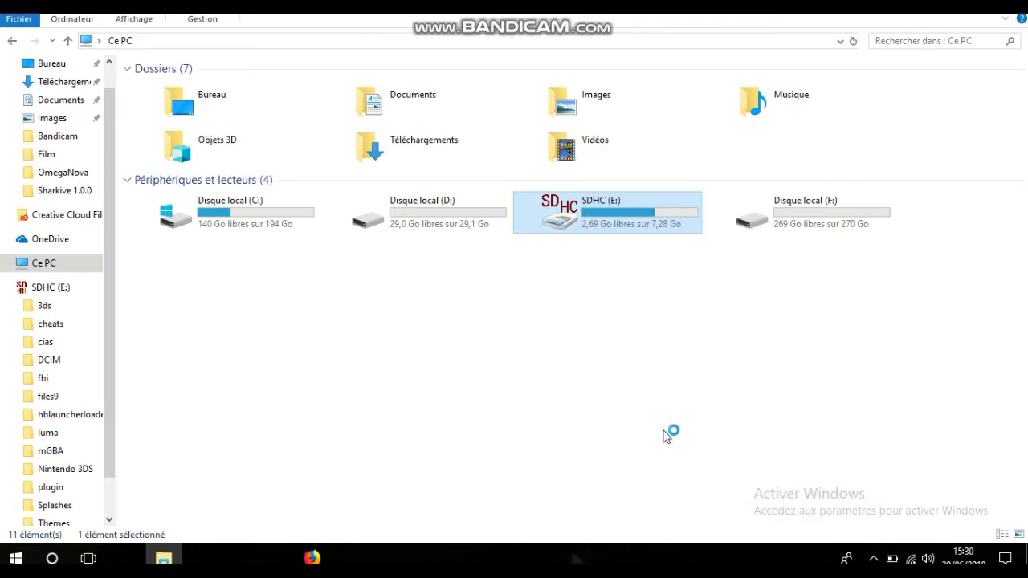